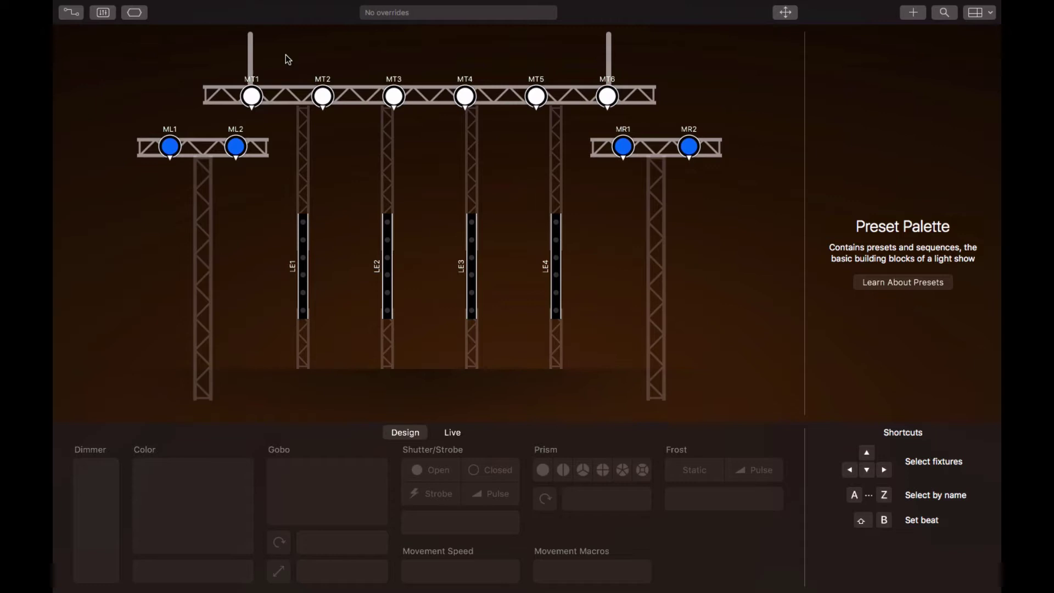
# - Select all six MT moving heads, color them orange and raise their dimmer to Full
pyautogui.doubleClick(314, 97)
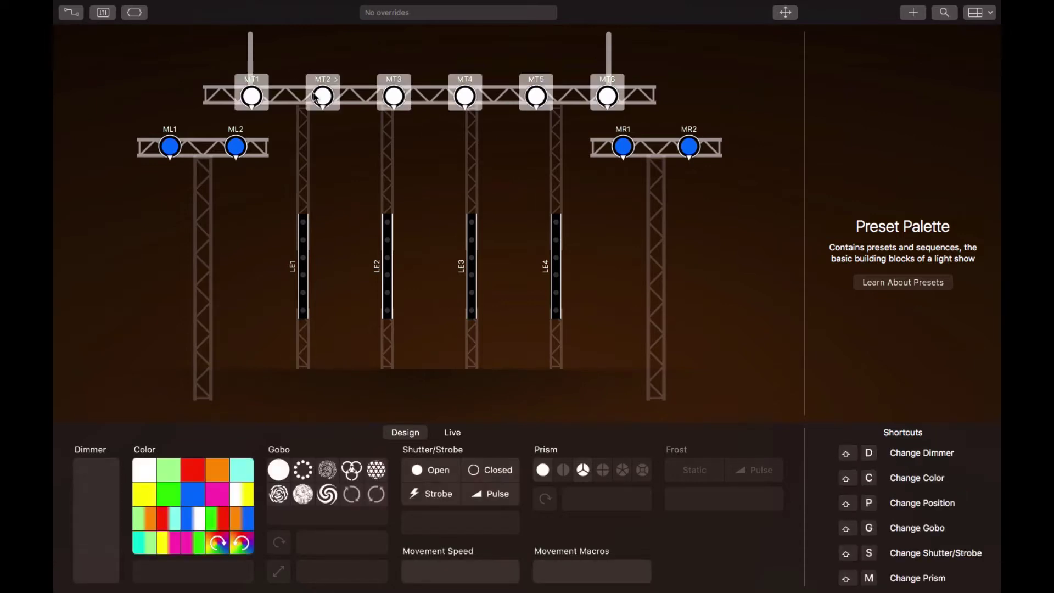
pyautogui.click(217, 474)
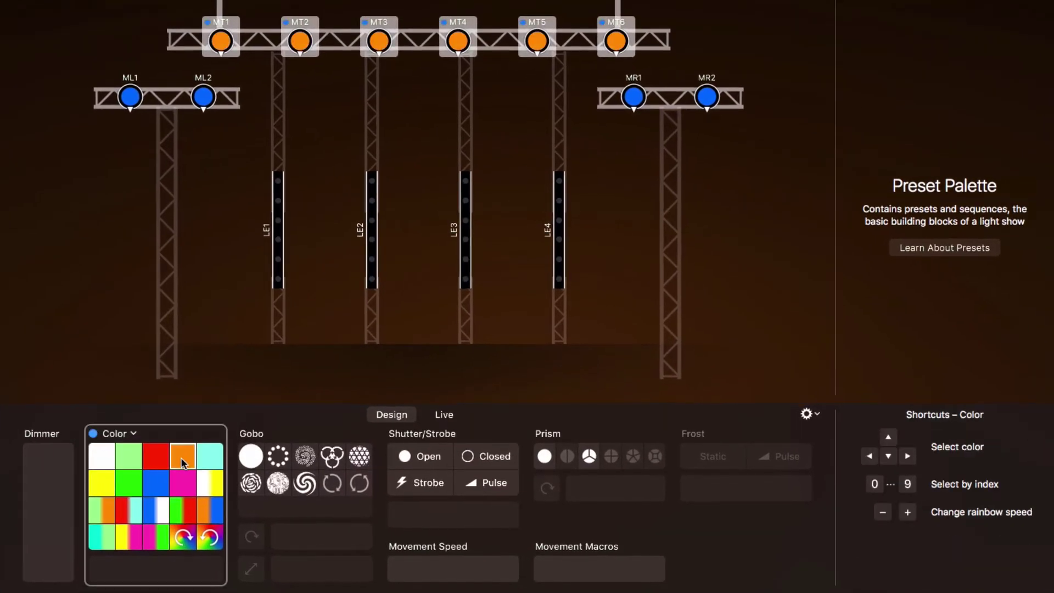
pyautogui.click(44, 479)
pyautogui.moveTo(44, 478); pyautogui.dragTo(47, 445)
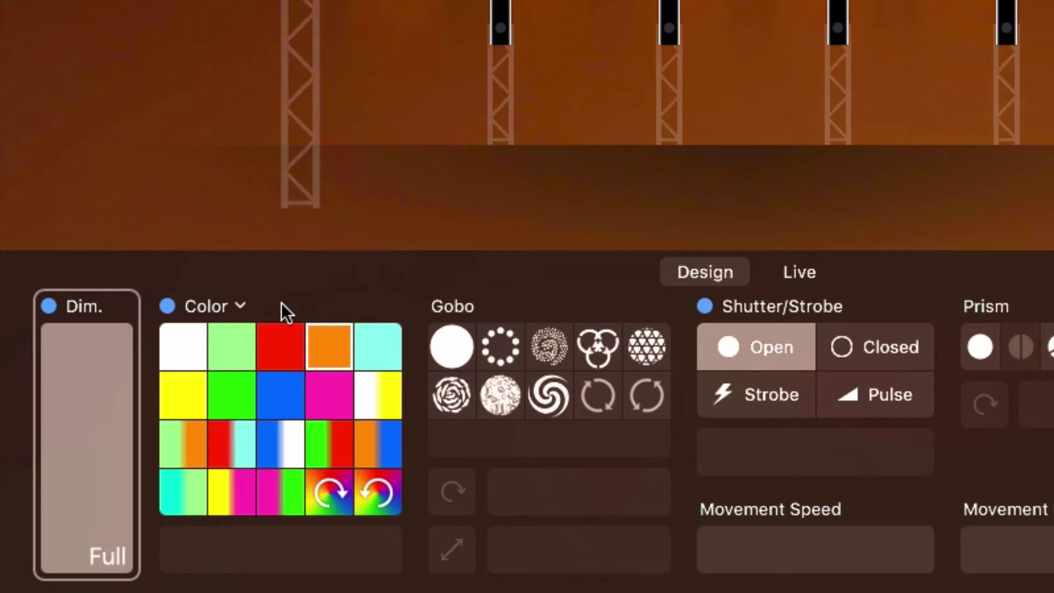
# - Set the MT heads' dimmer to 55 %, then delete their dimmer override
pyautogui.press('4')
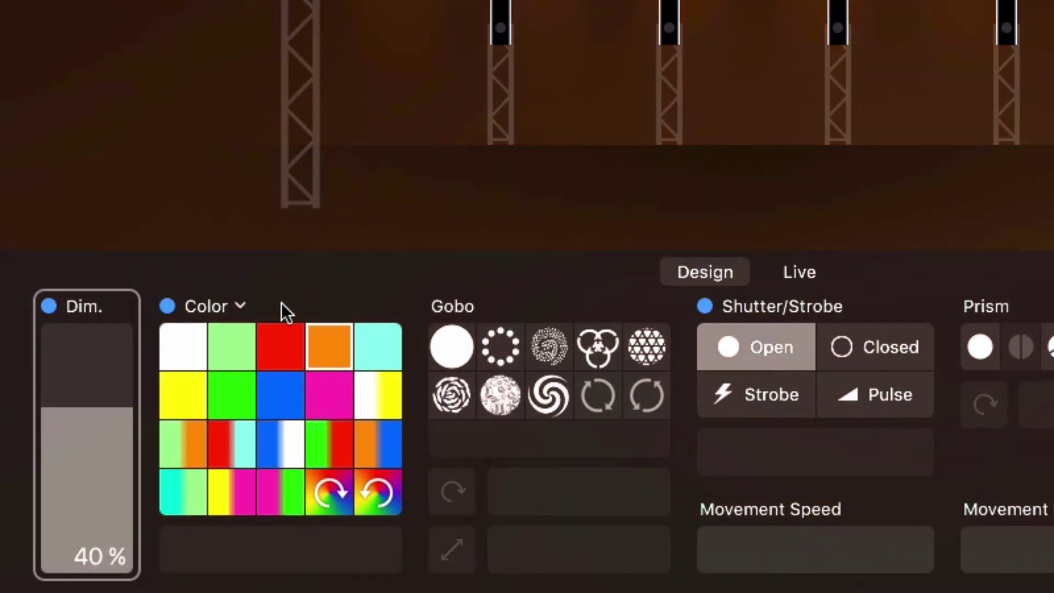
pyautogui.press('5')
pyautogui.press('5')
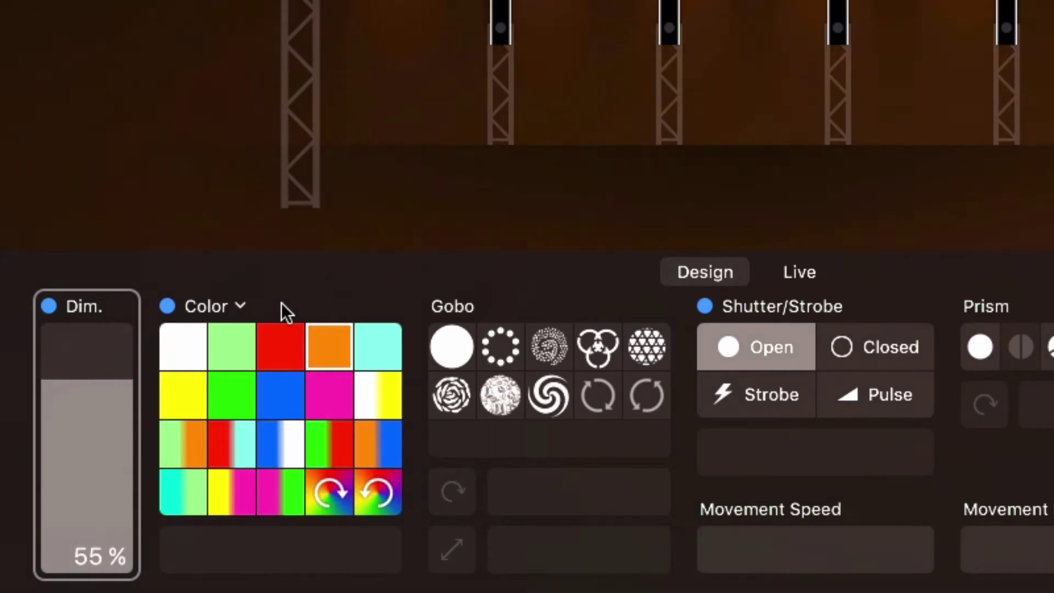
pyautogui.click(47, 306)
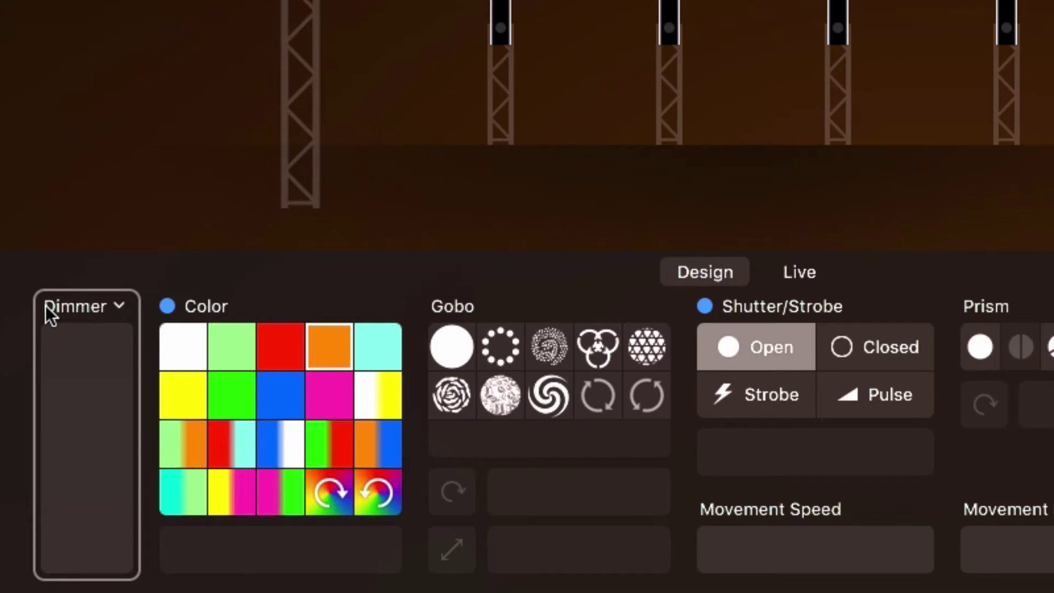
pyautogui.press('Delete')
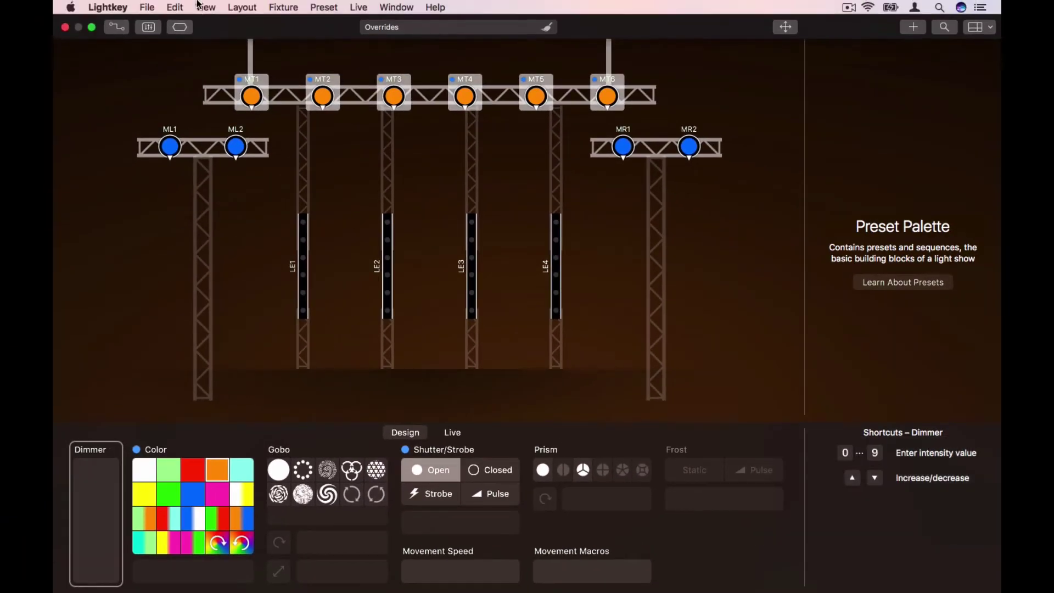
# - Undo the dimmer deletion so the heads cast orange beams at 55 % again
pyautogui.click(177, 7)
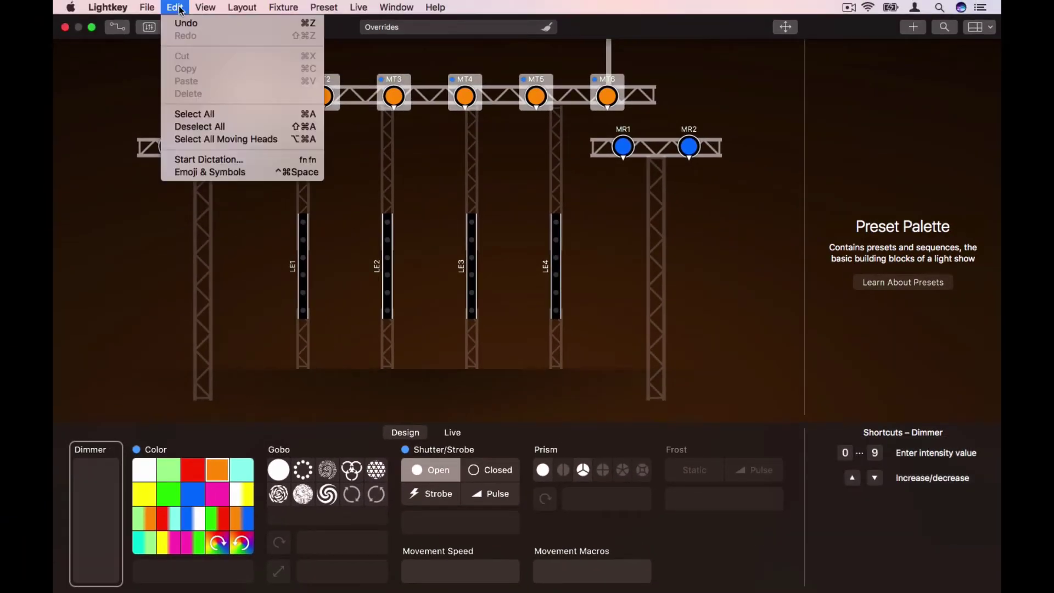
pyautogui.press('super+z')
pyautogui.click(200, 25)
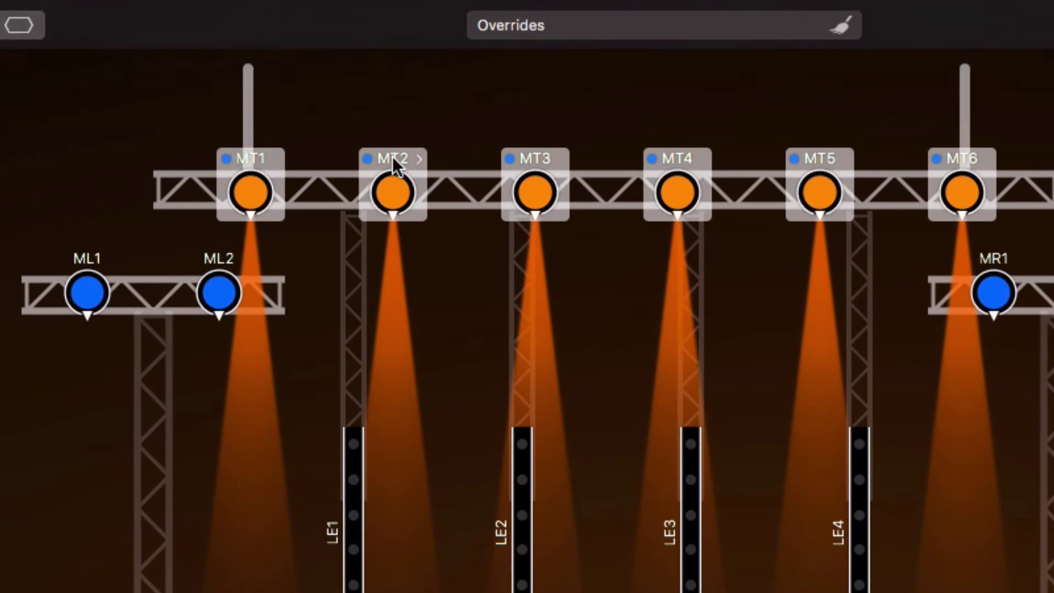
pyautogui.click(394, 156)
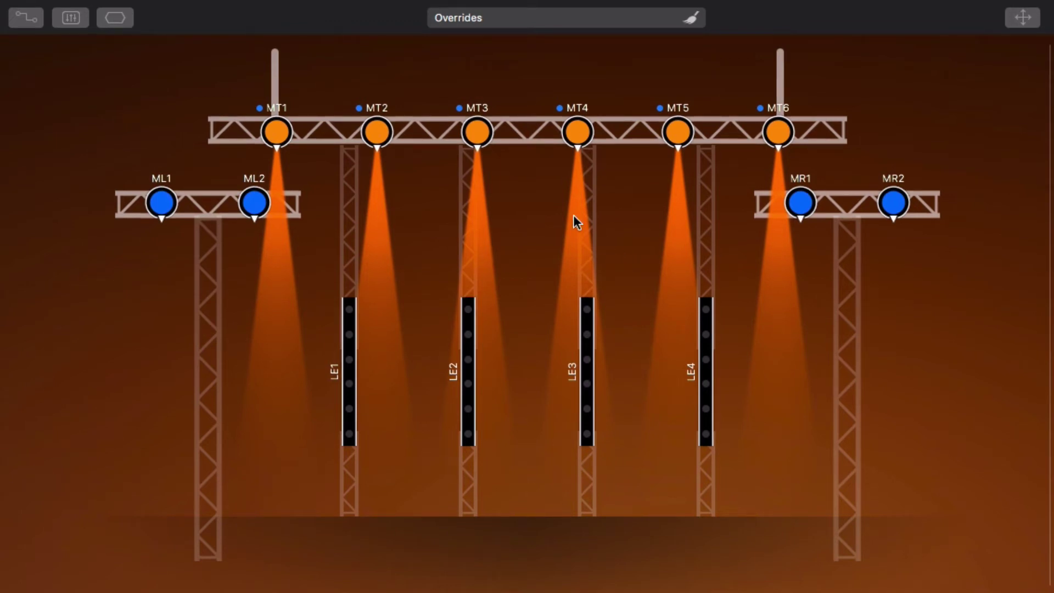
# - Give the MT heads a Position override of pan −44° and tilt +84° via MT3
pyautogui.rightClick(486, 118)
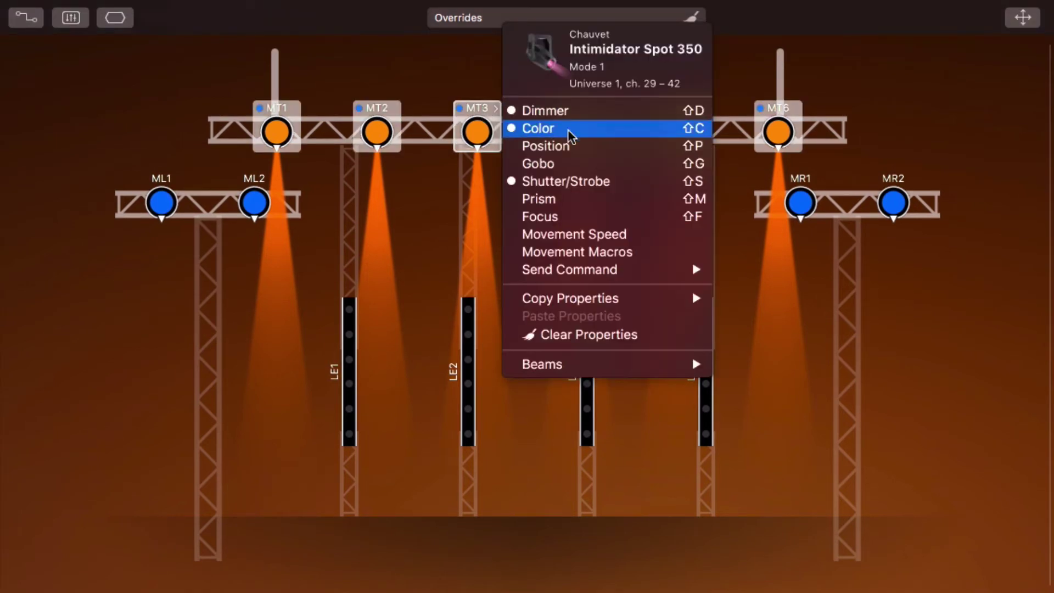
pyautogui.click(600, 147)
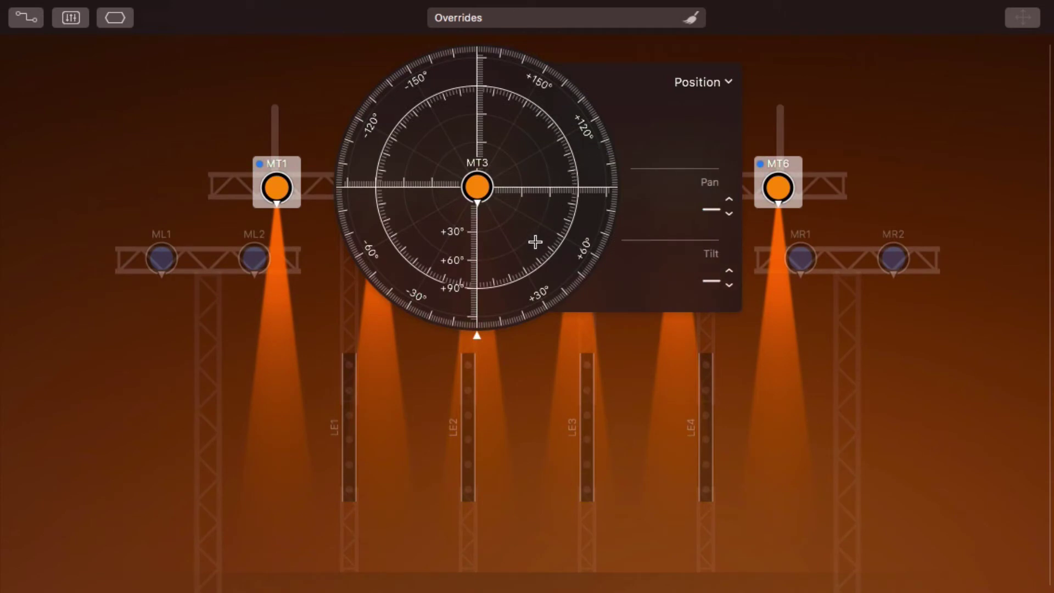
pyautogui.moveTo(536, 246); pyautogui.dragTo(412, 256)
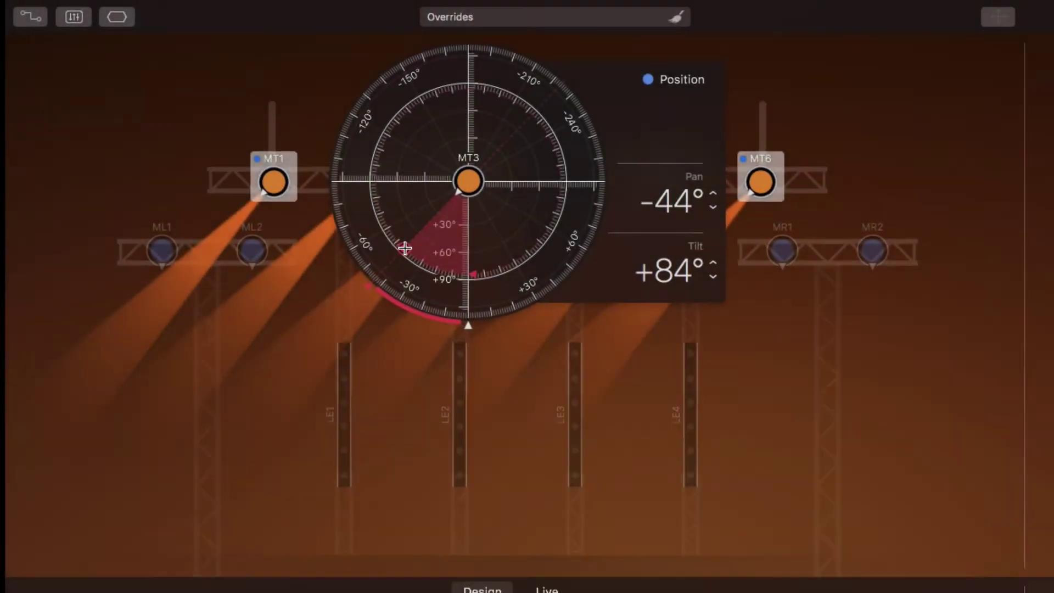
# - Adjust the heads' position with arrow keys to pan +50° and tilt +50°
pyautogui.press('Right')
pyautogui.press('Right')
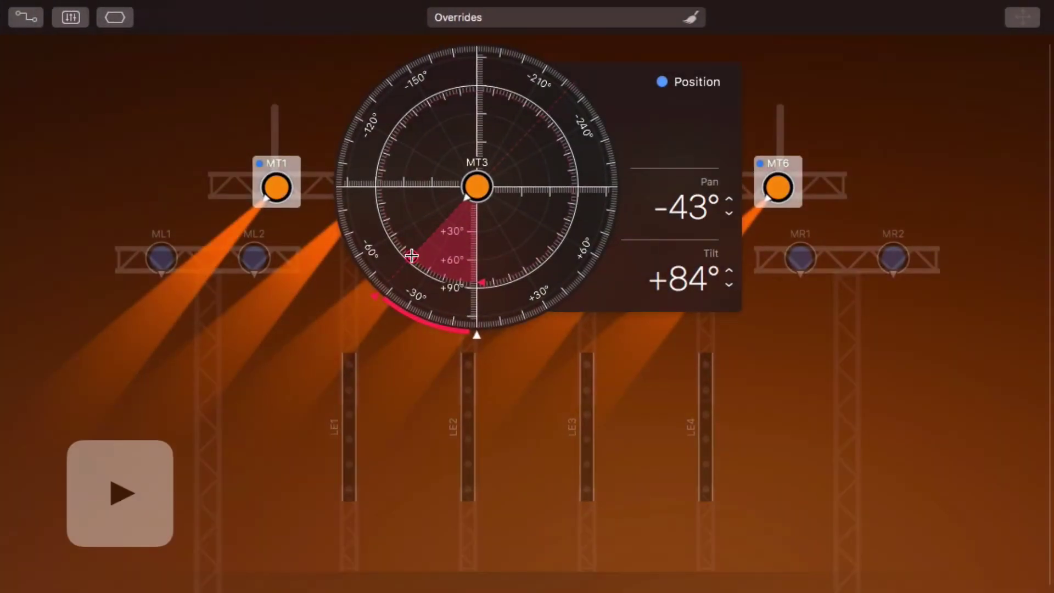
pyautogui.press('Right')
pyautogui.press('Right')
pyautogui.press('Right')
pyautogui.press('Right')
pyautogui.press('Right')
pyautogui.press('Right')
pyautogui.press('Right')
pyautogui.press('Right')
pyautogui.press('Right')
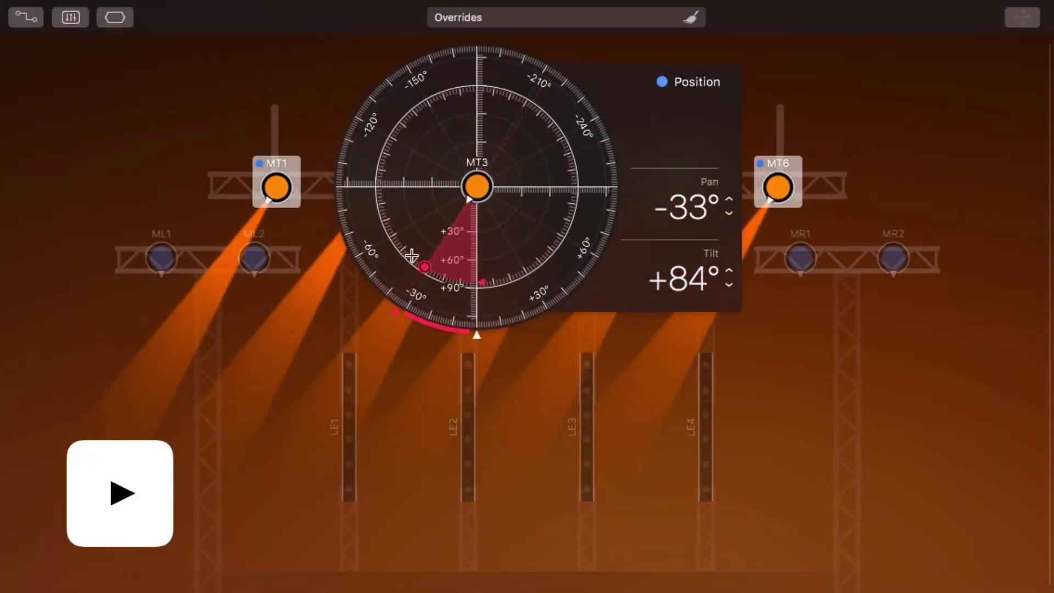
pyautogui.hotkey('shift', 'Right')
pyautogui.hotkey('shift', 'Right')
pyautogui.hotkey('shift', 'Right')
pyautogui.hotkey('shift', 'Right')
pyautogui.hotkey('shift', 'Right')
pyautogui.hotkey('shift', 'Right')
pyautogui.hotkey('shift', 'Right')
pyautogui.hotkey('shift', 'Right')
pyautogui.hotkey('shift', 'Right')
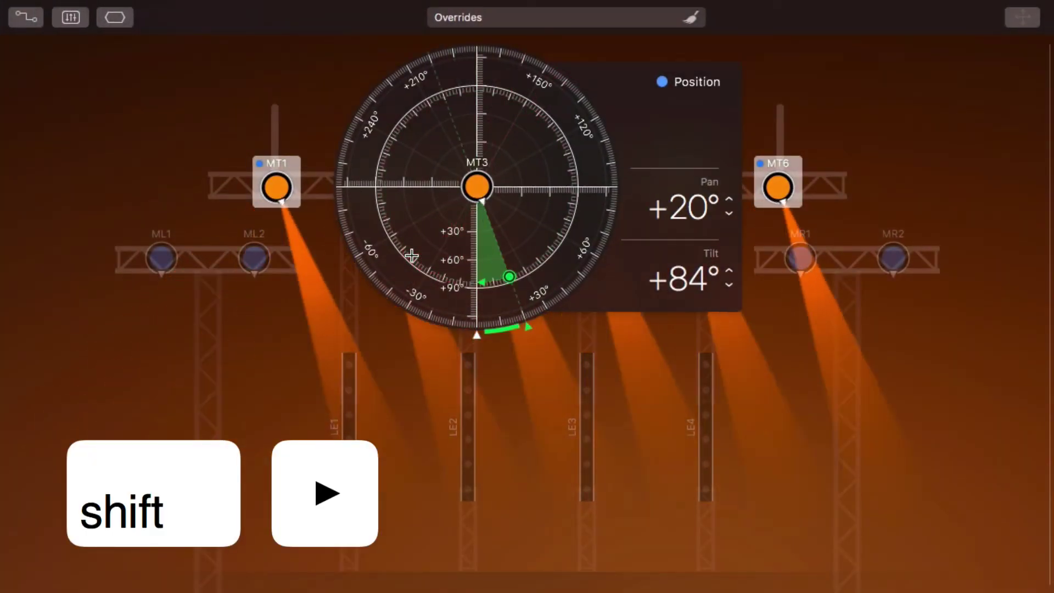
pyautogui.press('Down')
pyautogui.press('Down')
pyautogui.press('Down')
pyautogui.press('Down')
pyautogui.press('Down')
pyautogui.press('Down')
pyautogui.press('Down')
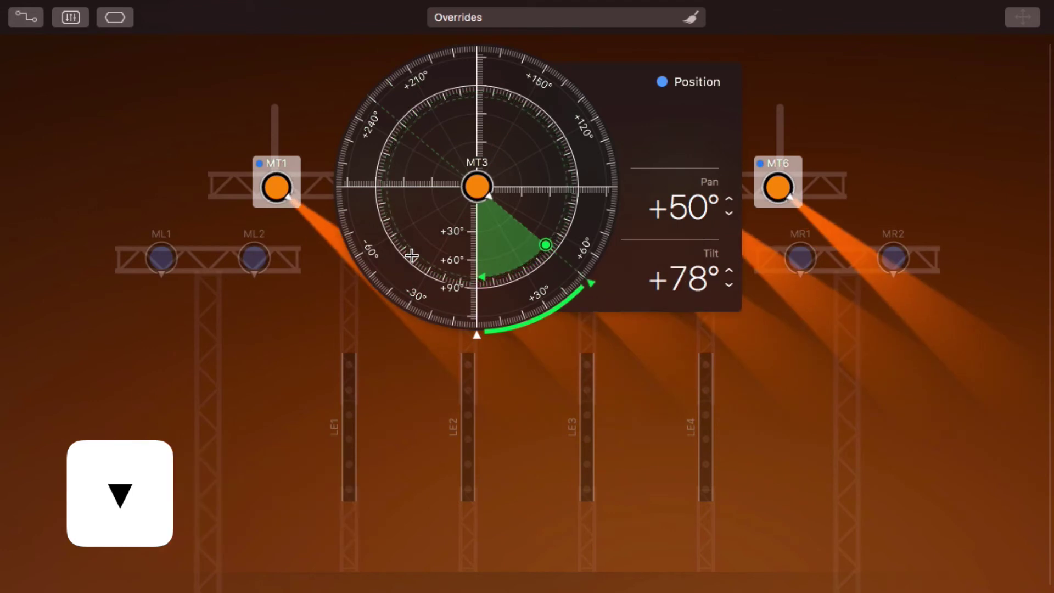
pyautogui.hotkey('shift', 'Down')
pyautogui.hotkey('shift', 'Down')
pyautogui.hotkey('shift', 'Down')
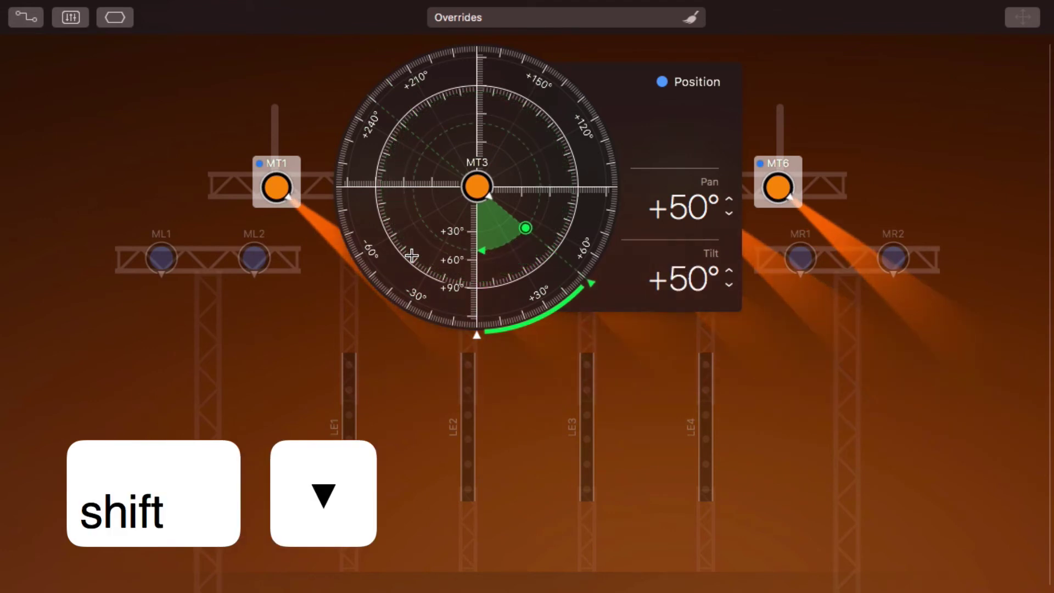
# - Fine-tune the Position dial by scrolling to pan +42° and tilt +41°
pyautogui.scroll(-10, 412, 257)
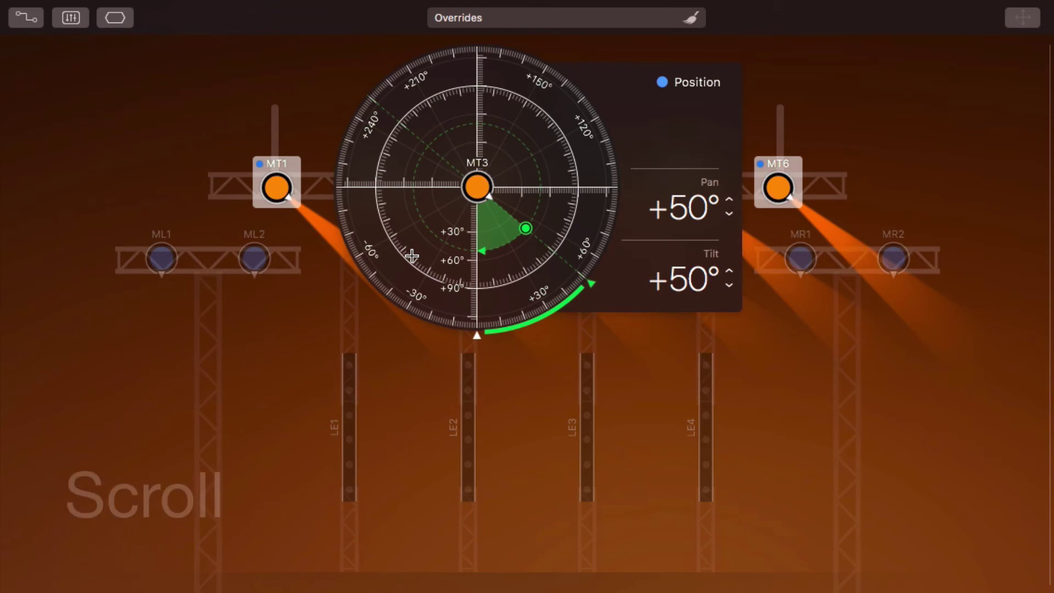
pyautogui.scroll(10, 412, 257)
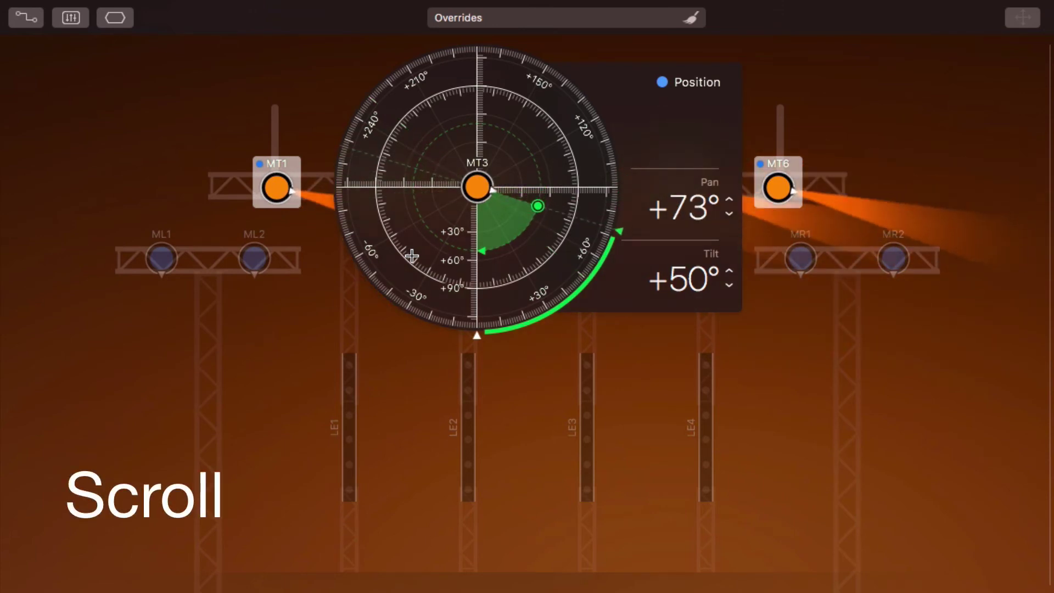
pyautogui.scroll(-8, 412, 257)
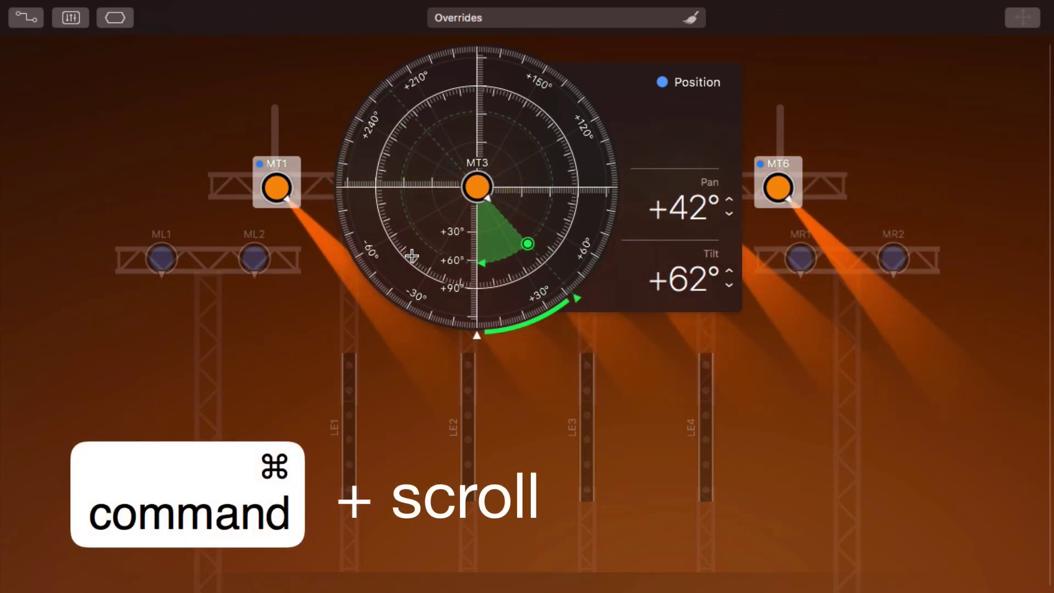
pyautogui.scroll(6, 412, 257)
pyautogui.scroll(4, 412, 256)
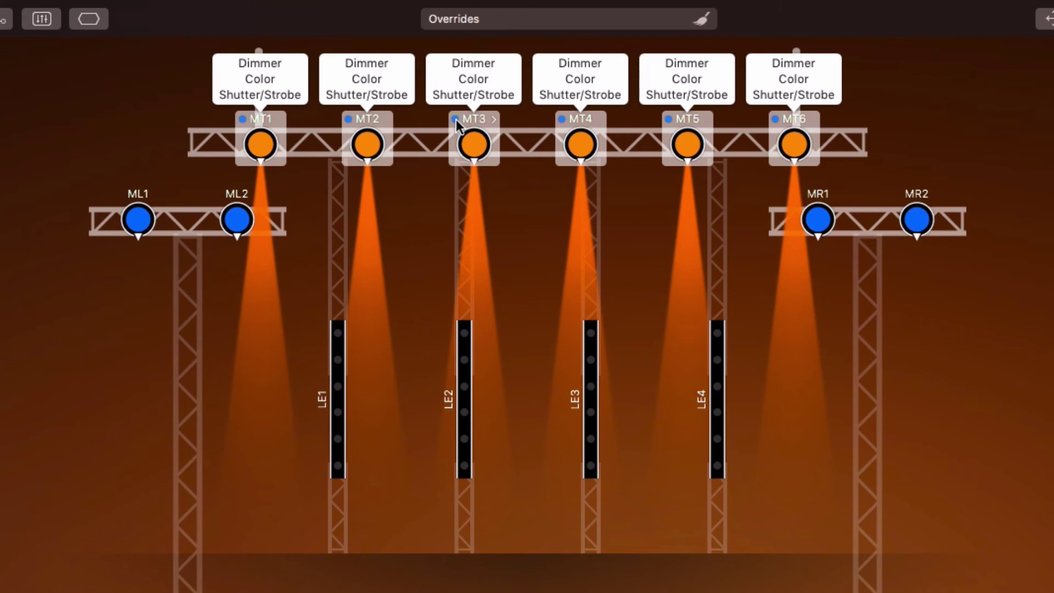
# - Show the property callouts and remove MT3's Color override
pyautogui.press('super+p')
pyautogui.moveTo(499, 81)
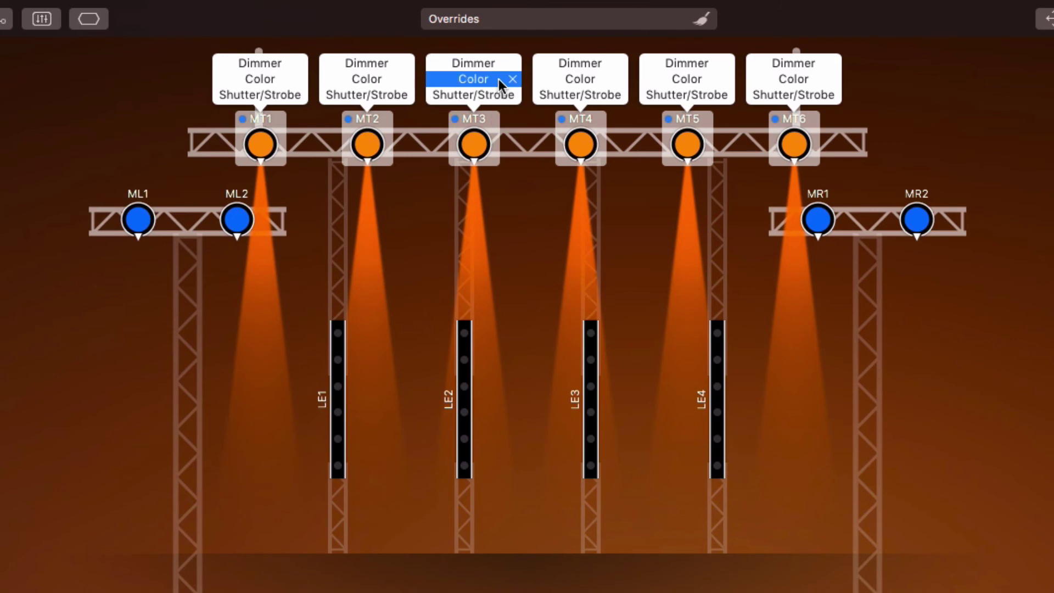
pyautogui.click(513, 80)
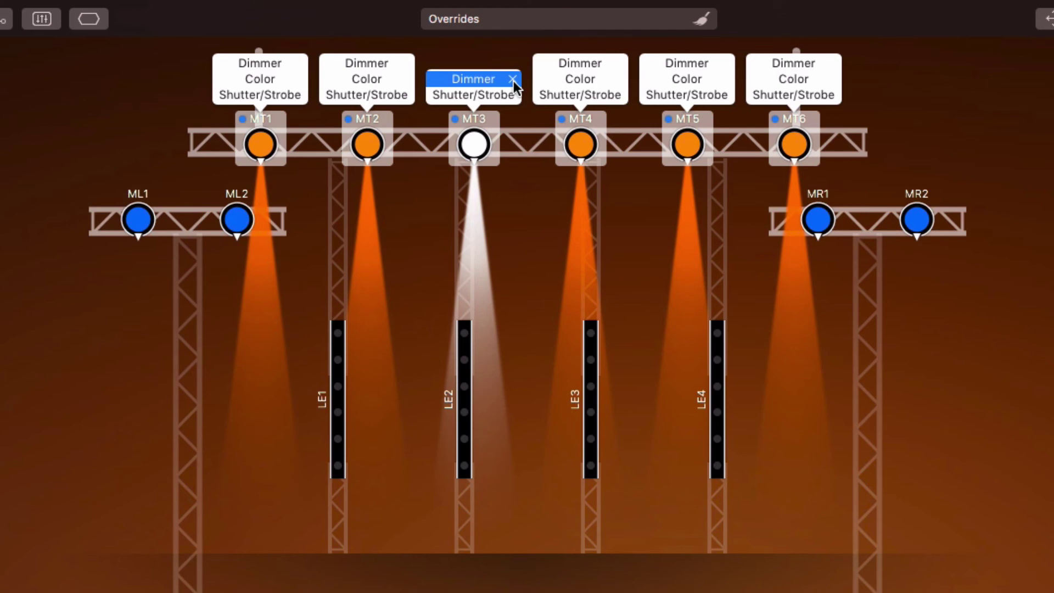
# - Clear the Color override from all six MT heads, leaving white beams
pyautogui.moveTo(614, 83)
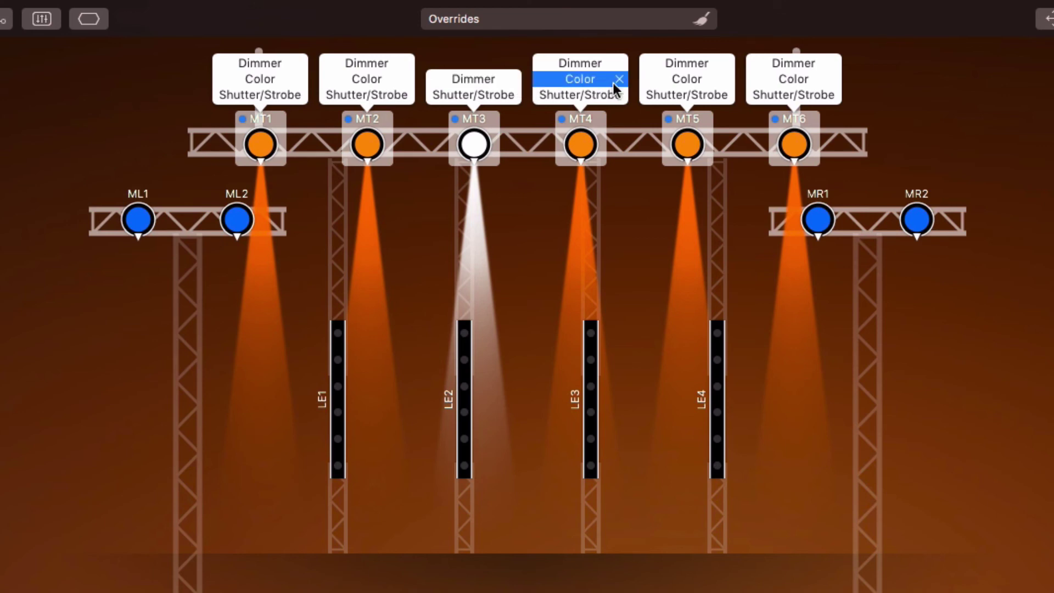
pyautogui.press('alt')
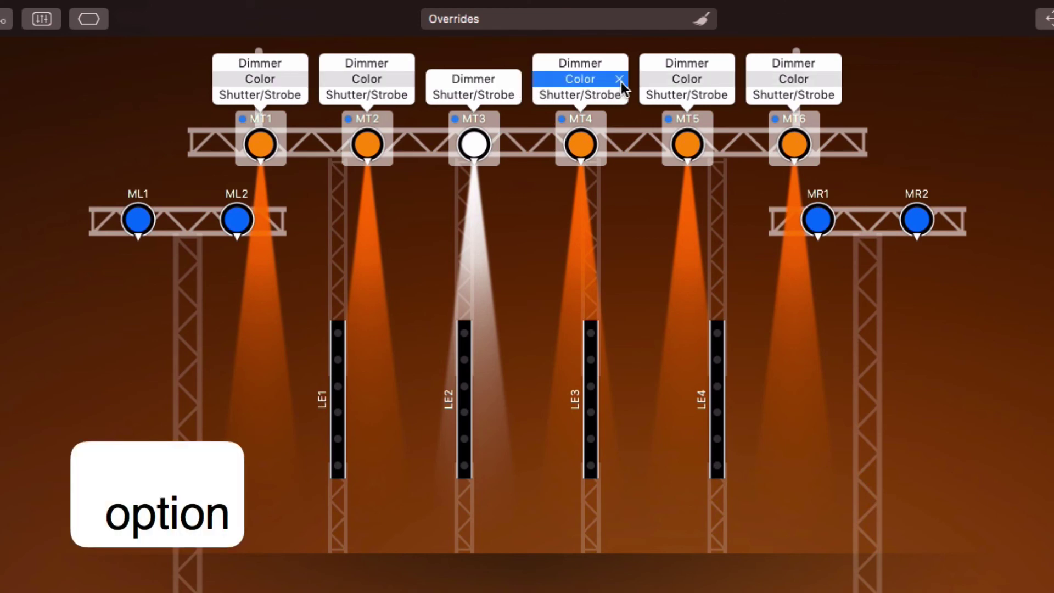
pyautogui.keyDown('alt'); pyautogui.click(621, 81); pyautogui.keyUp('alt')
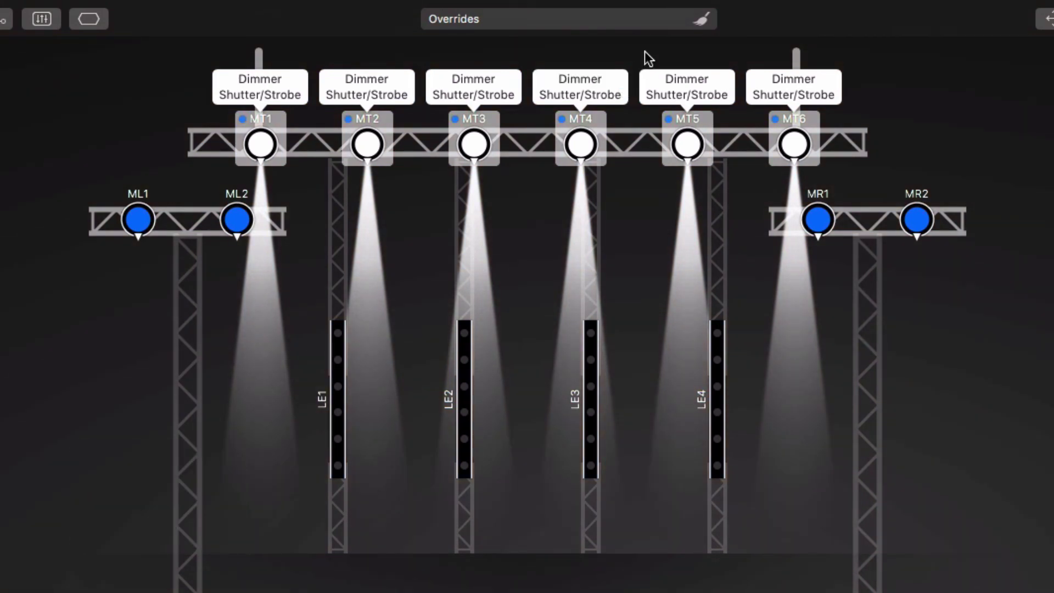
pyautogui.press('super+BackSpace')
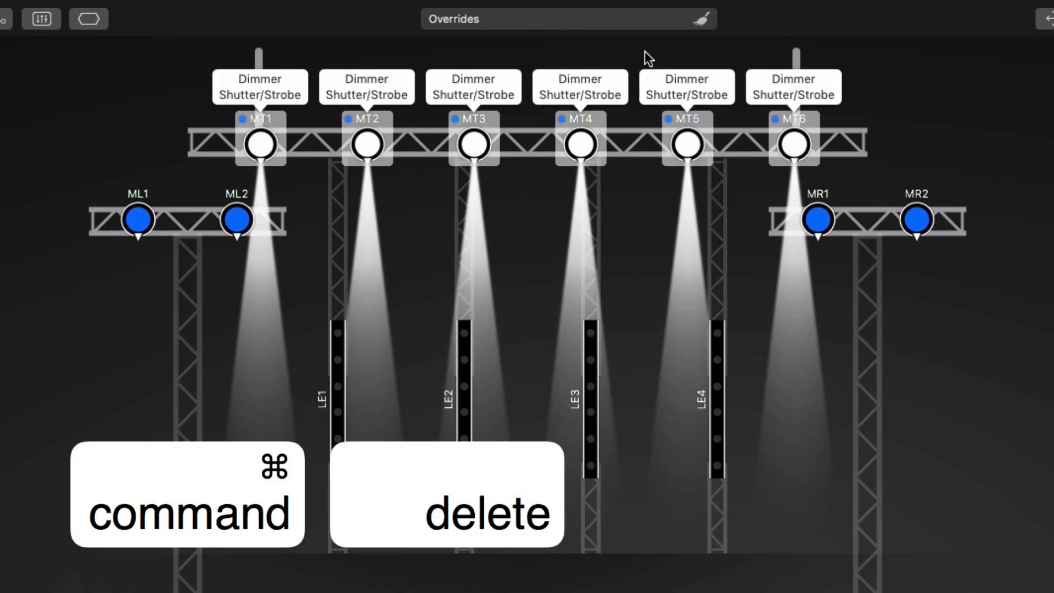